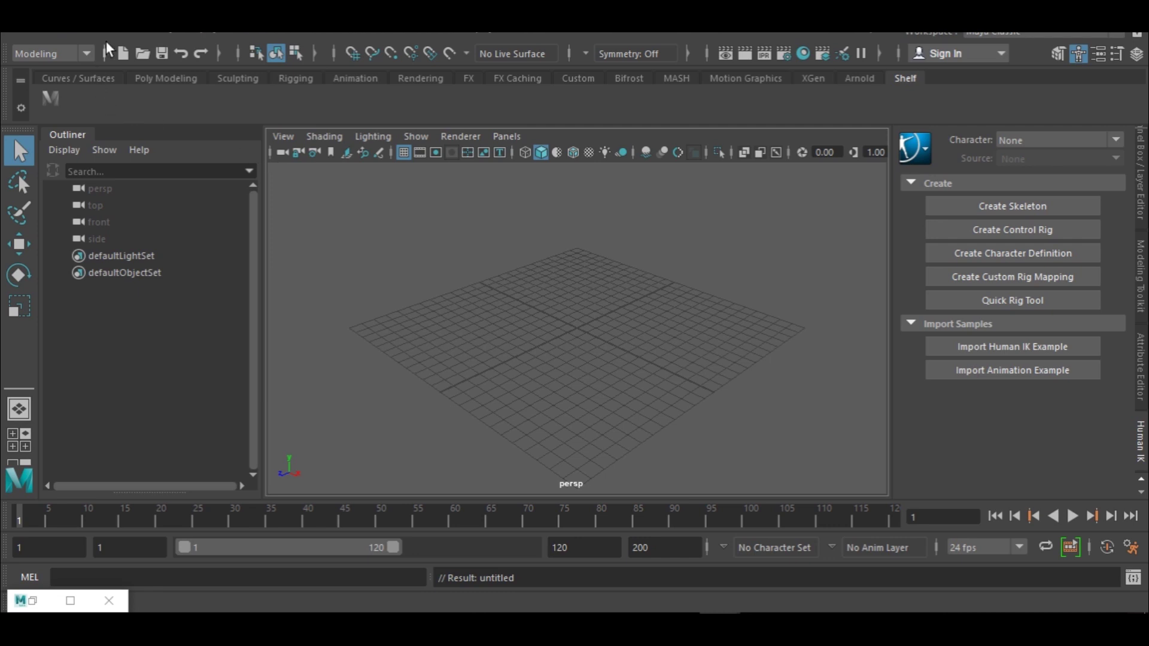
Open the Content Browser from the General Editors menu
{"action": "left_click", "coordinate": [250, 35]}
{"action": "mouse_move", "coordinate": [266, 92]}
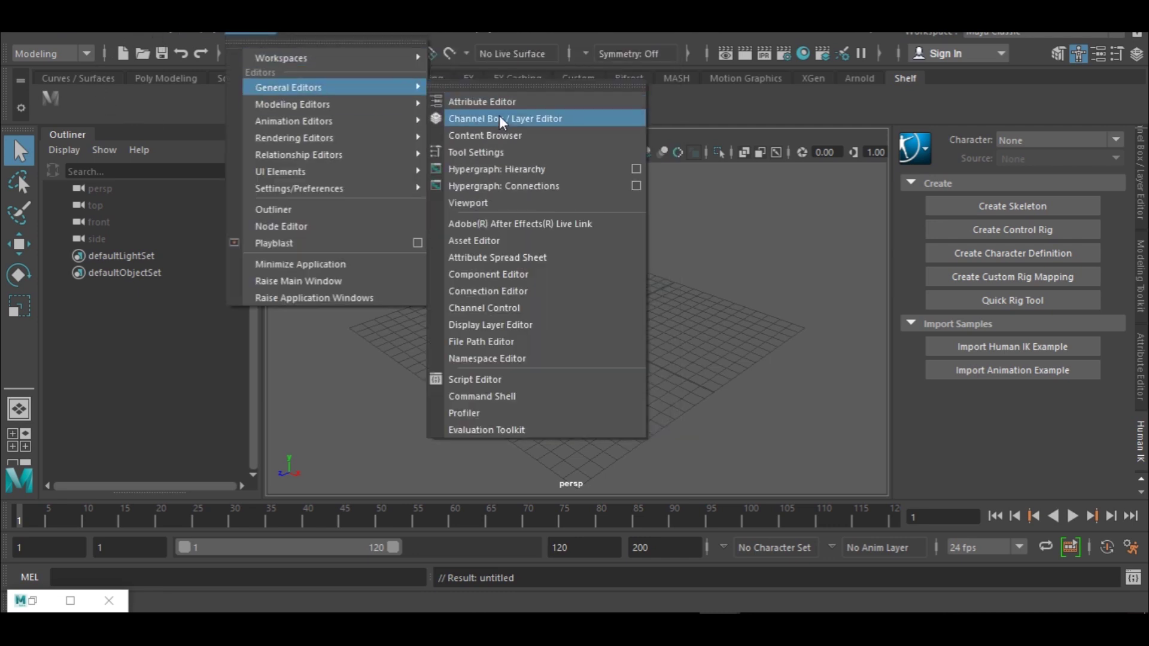
{"action": "left_click", "coordinate": [507, 134]}
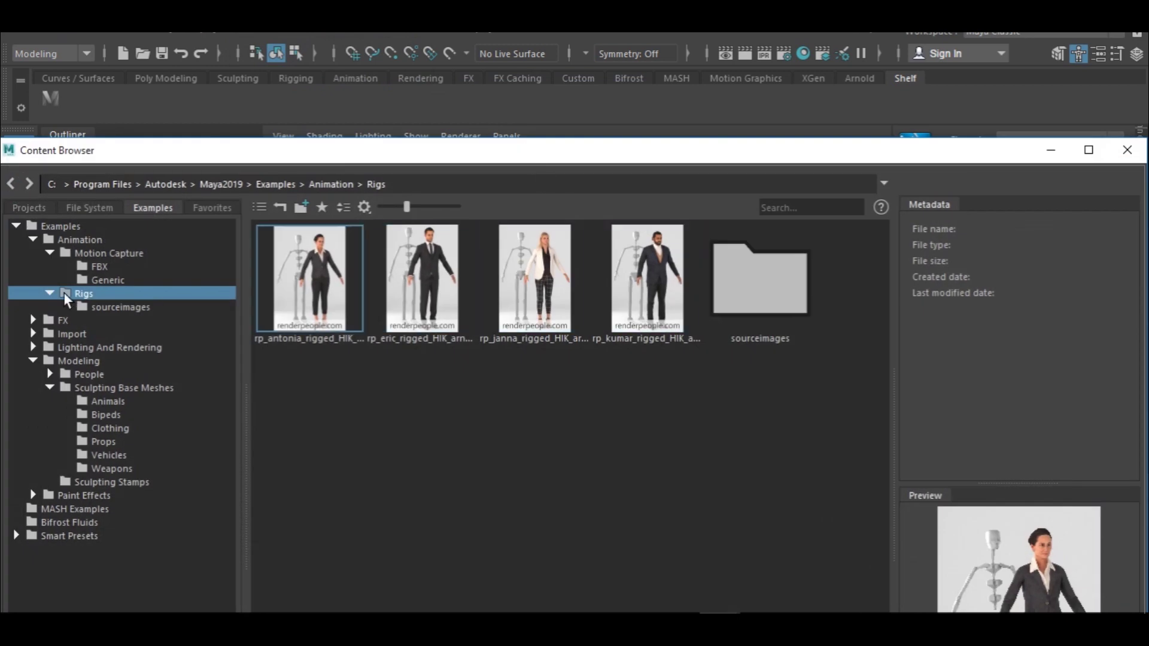
Browse the example FBX motion-capture clips, inspect Flip.fbx, then go to the Rigs folder
{"action": "left_click", "coordinate": [101, 265]}
{"action": "scroll", "coordinate": [413, 326], "scroll_direction": "down", "scroll_amount": 3}
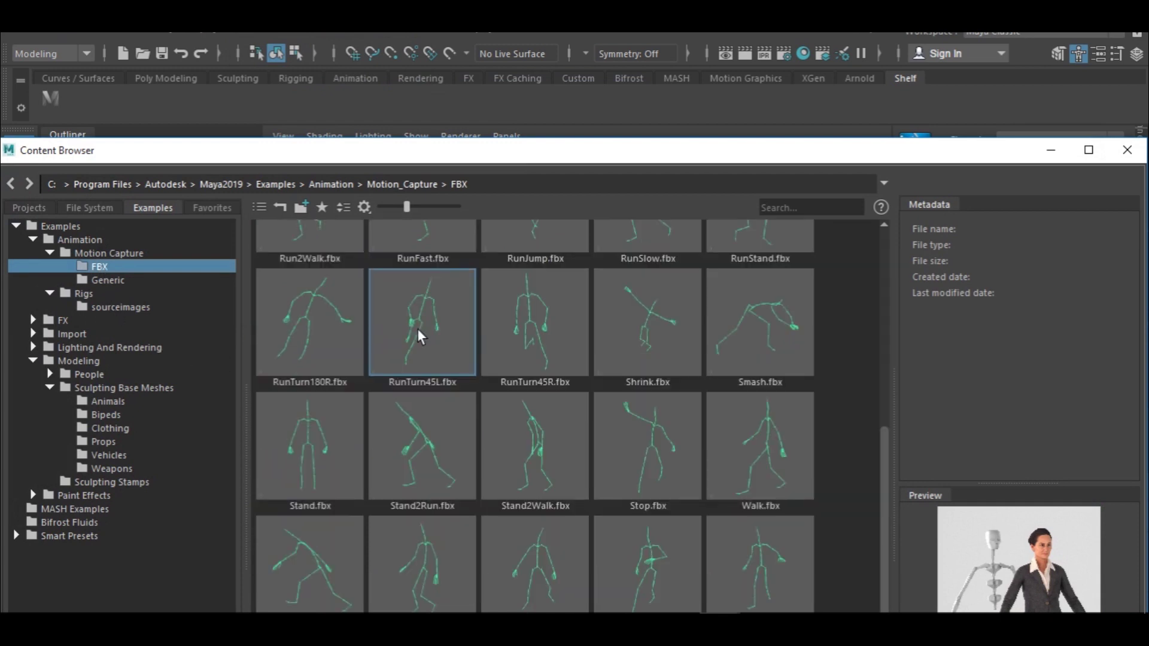
{"action": "scroll", "coordinate": [474, 406], "scroll_direction": "up", "scroll_amount": 3}
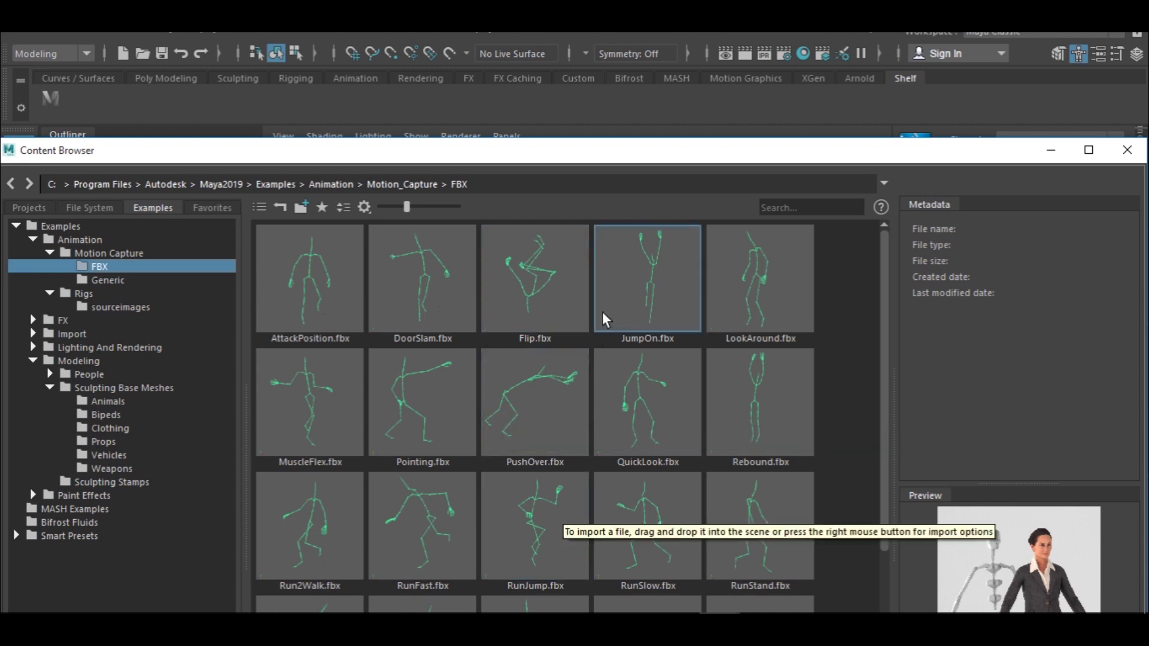
{"action": "left_click", "coordinate": [546, 274]}
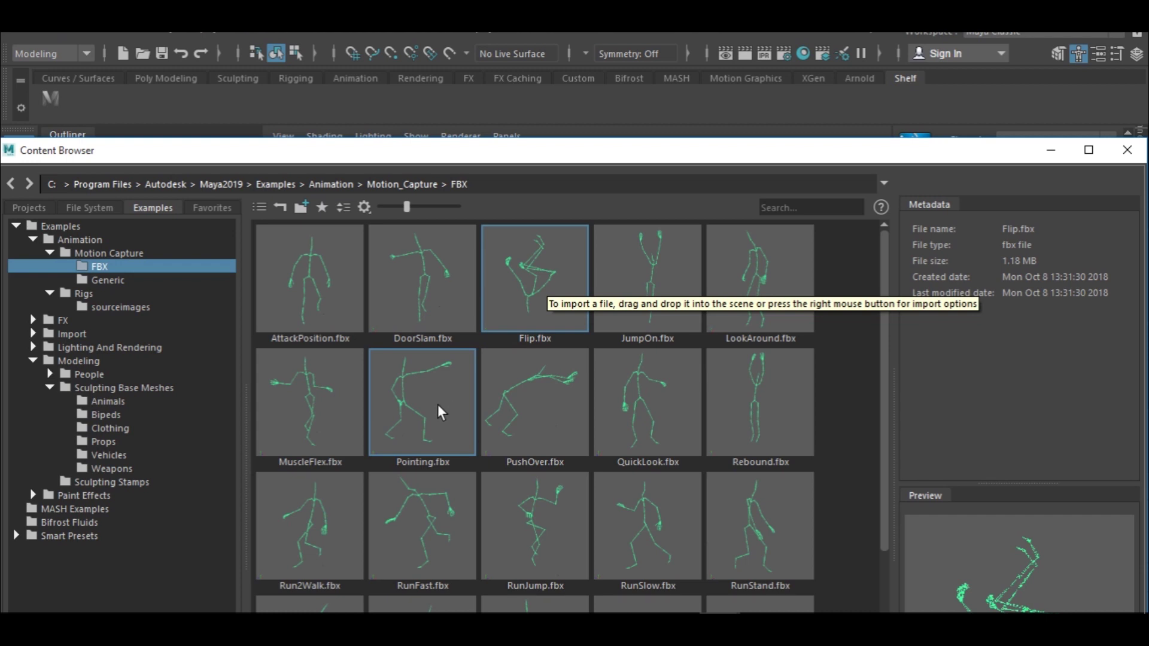
{"action": "left_click", "coordinate": [84, 295]}
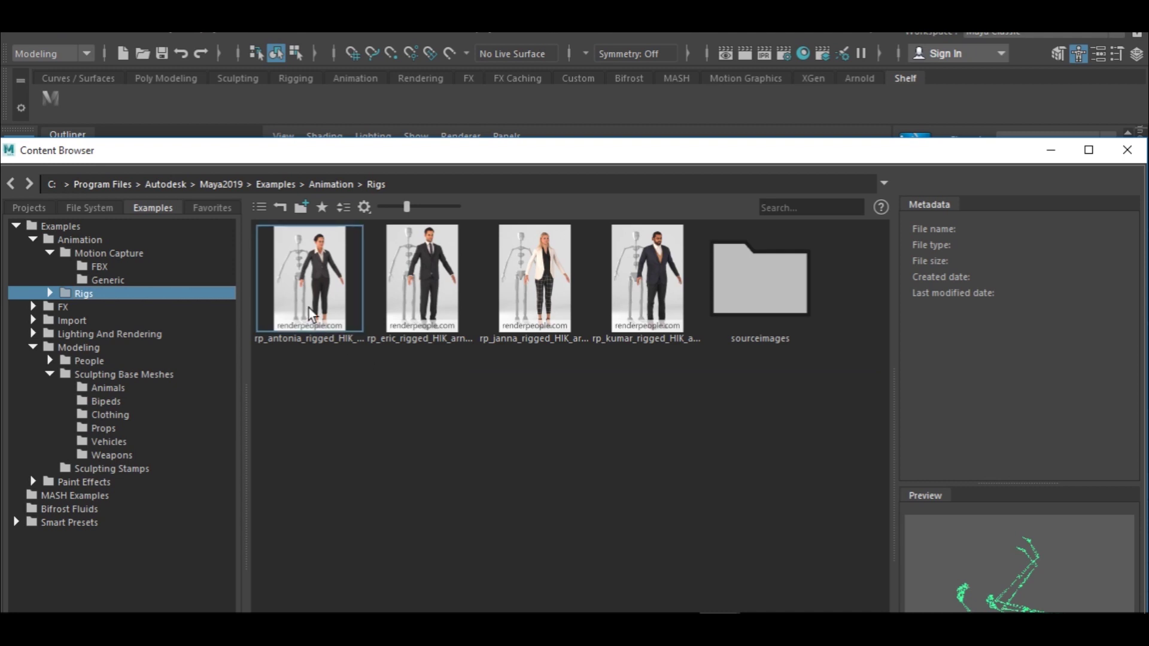
Add the rp_antonia_rigged_HIK character to the scene and close the Content Browser
{"action": "left_click", "coordinate": [310, 314]}
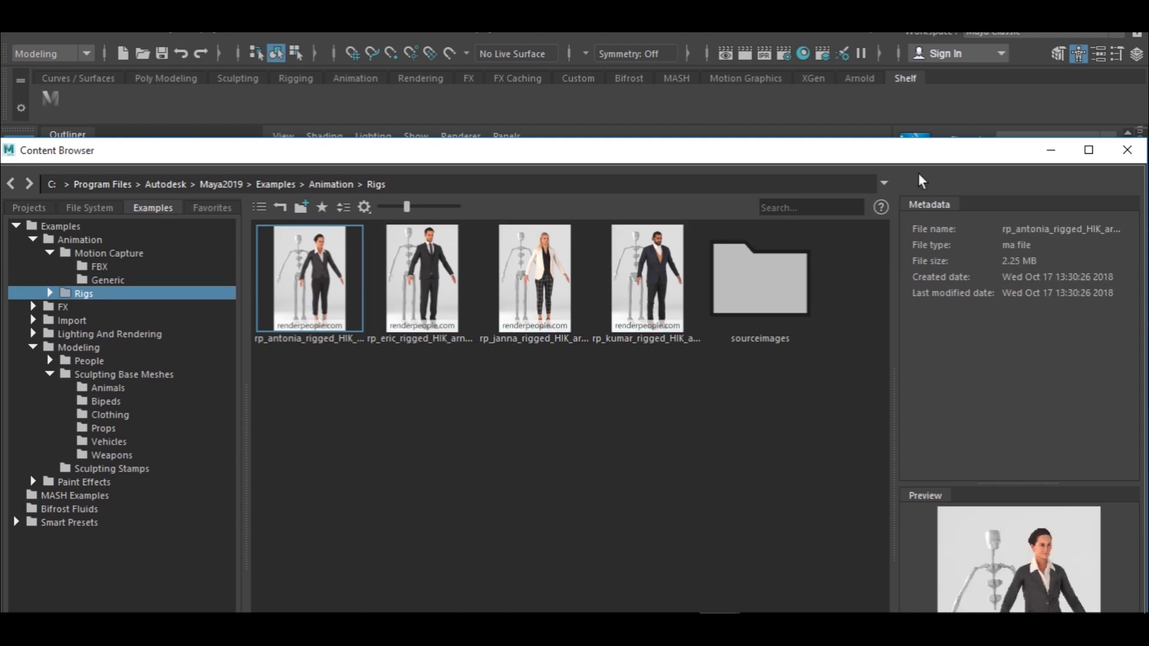
{"action": "left_click", "coordinate": [1046, 150]}
Select the purple Flip skeleton, then the Antonia mesh, and open the HumanIK Character list
{"action": "scroll", "coordinate": [632, 318], "scroll_direction": "down", "scroll_amount": 10}
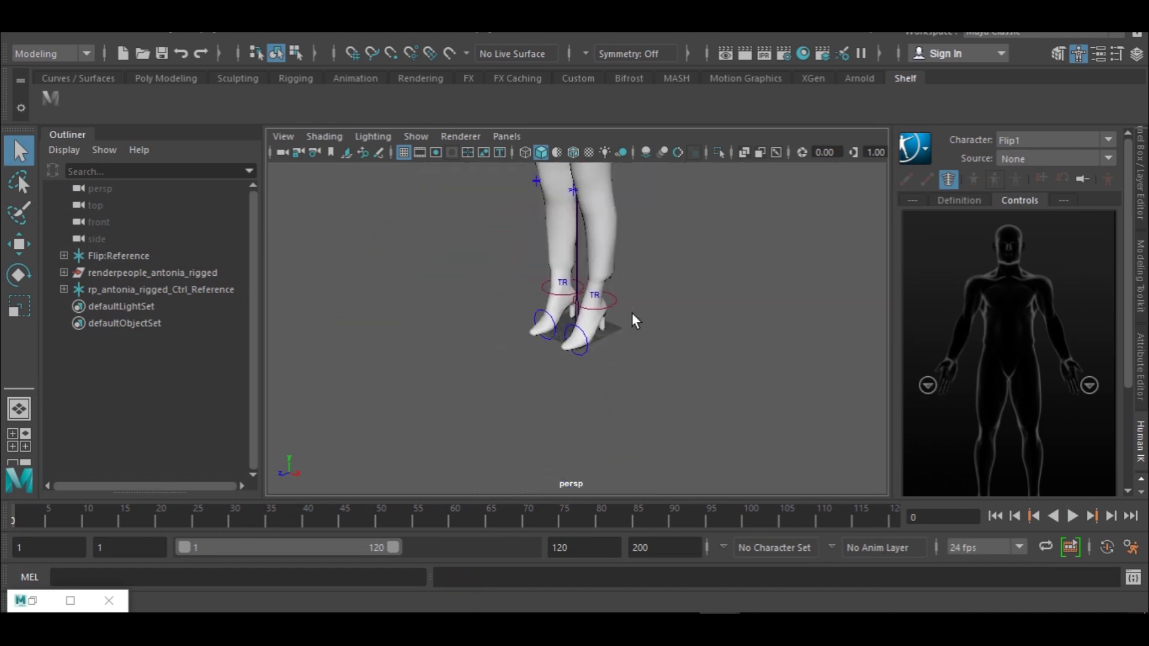
{"action": "left_click_drag", "start_coordinate": [402, 225], "coordinate": [532, 380]}
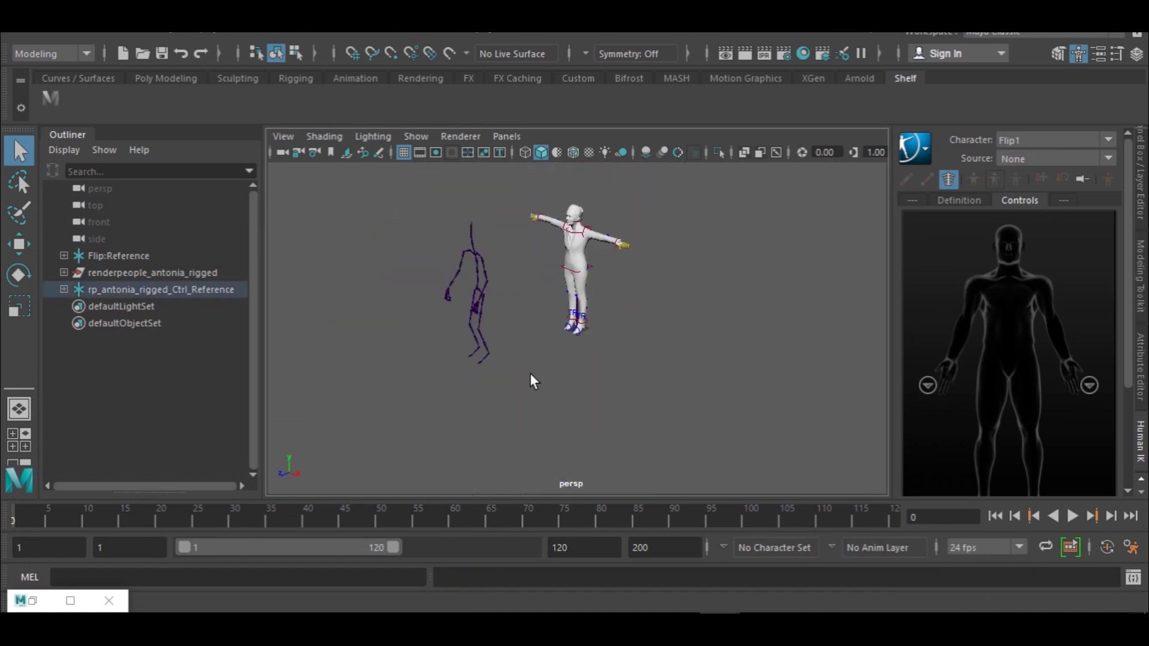
{"action": "left_click_drag", "start_coordinate": [444, 261], "coordinate": [493, 340]}
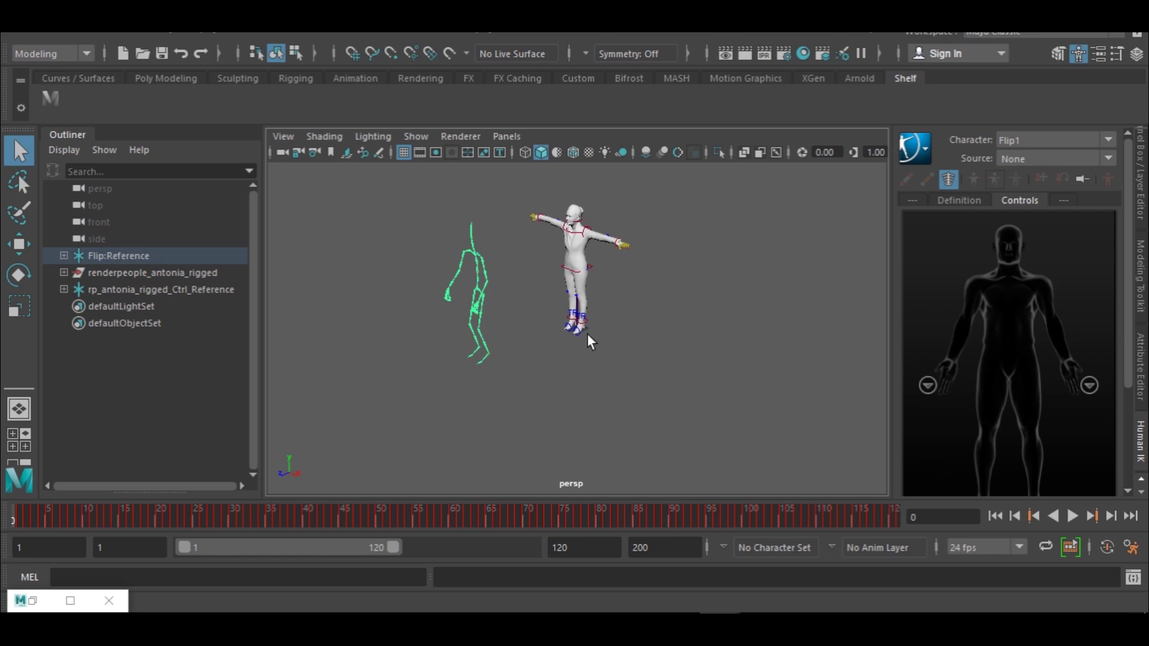
{"action": "left_click_drag", "start_coordinate": [441, 229], "coordinate": [490, 332]}
{"action": "left_click", "coordinate": [583, 249]}
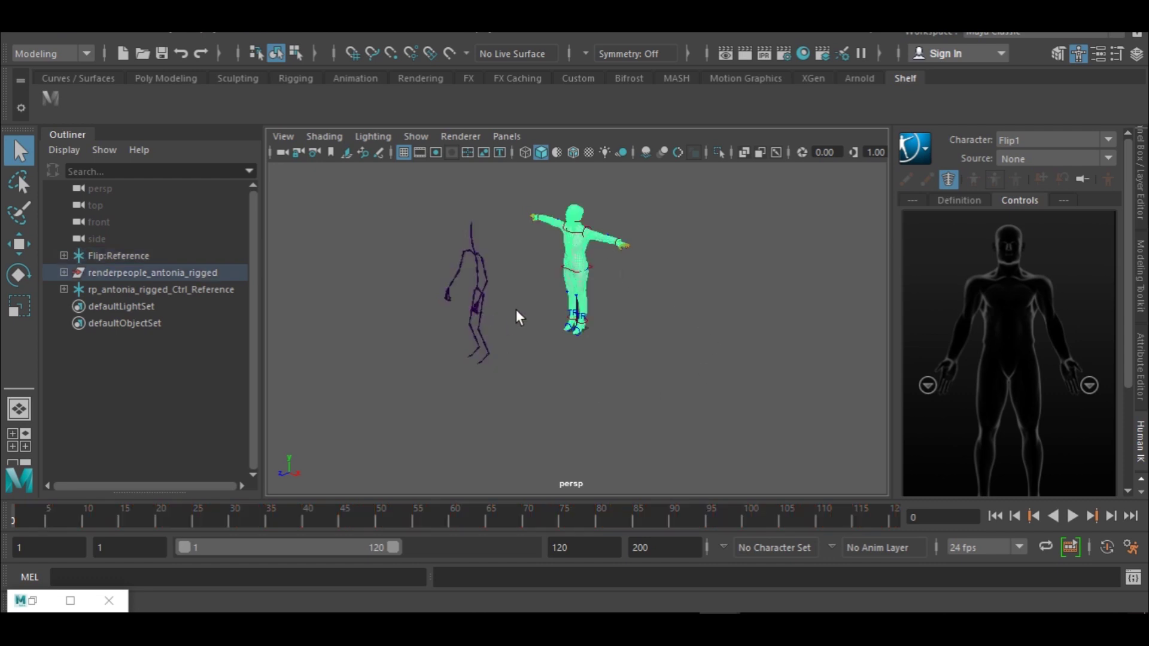
{"action": "left_click", "coordinate": [1065, 142]}
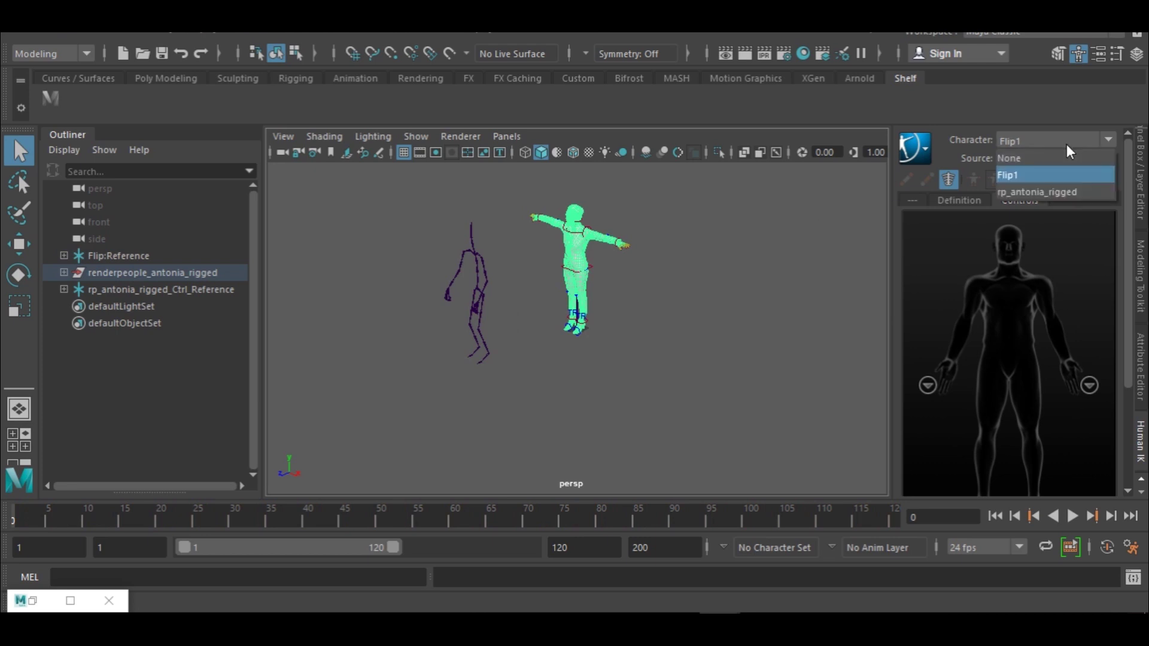
In Human IK, set Character to rp_antonia_rigged and Source to Flip1
{"action": "left_click", "coordinate": [1065, 143]}
{"action": "left_click", "coordinate": [1060, 160]}
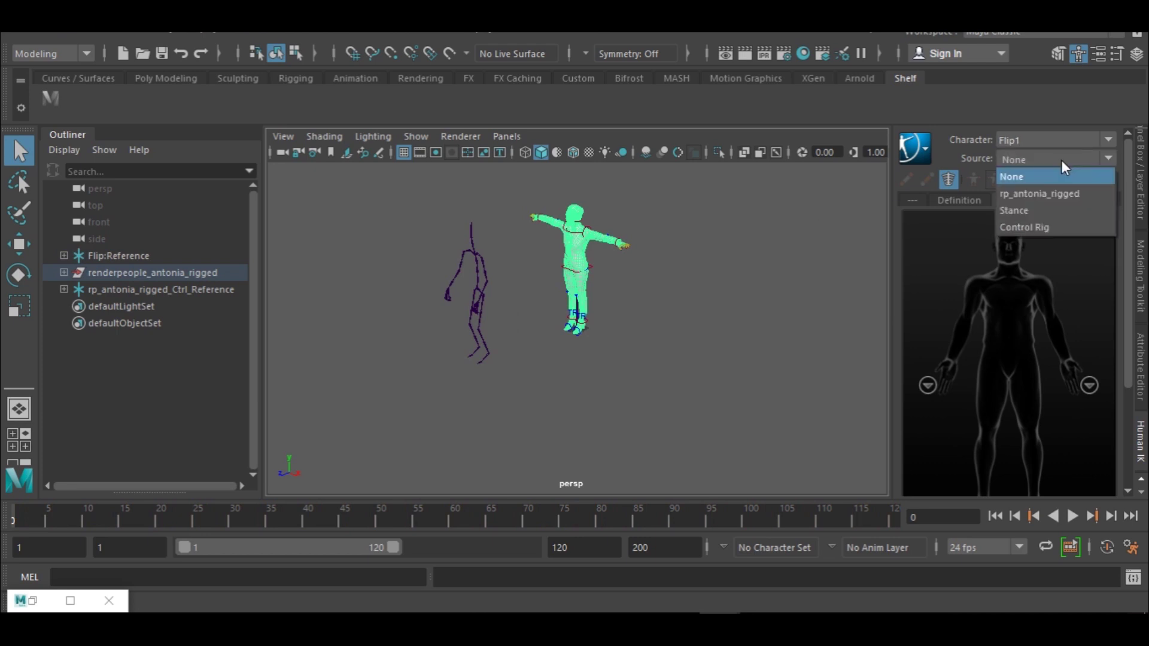
{"action": "left_click", "coordinate": [1060, 139]}
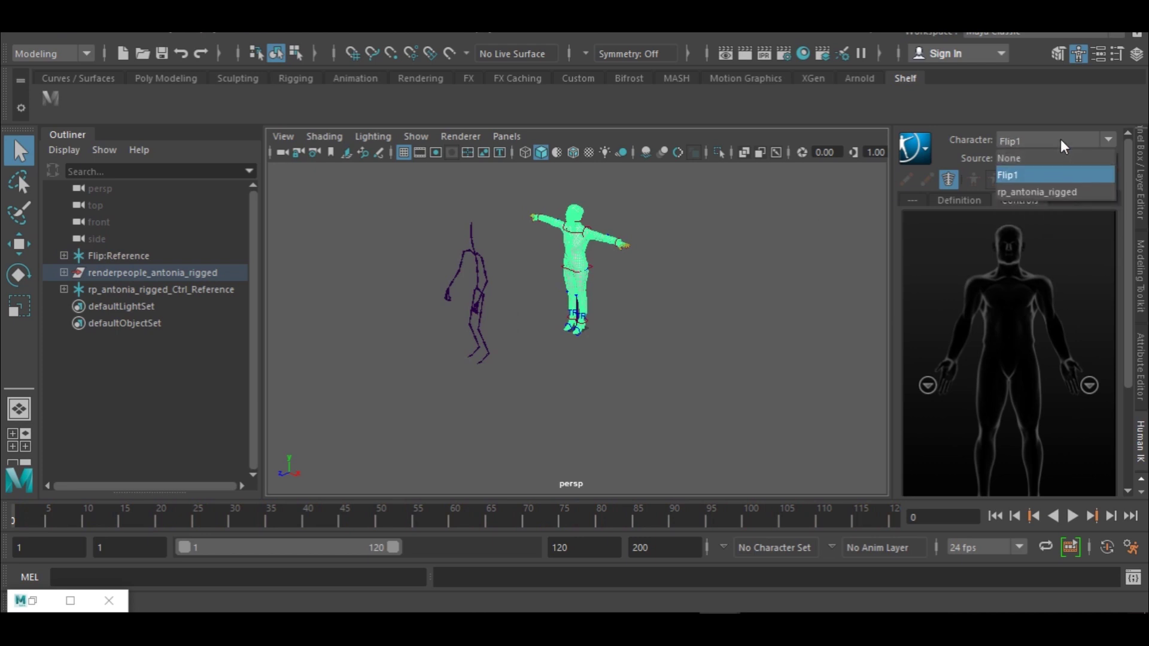
{"action": "left_click", "coordinate": [1041, 193]}
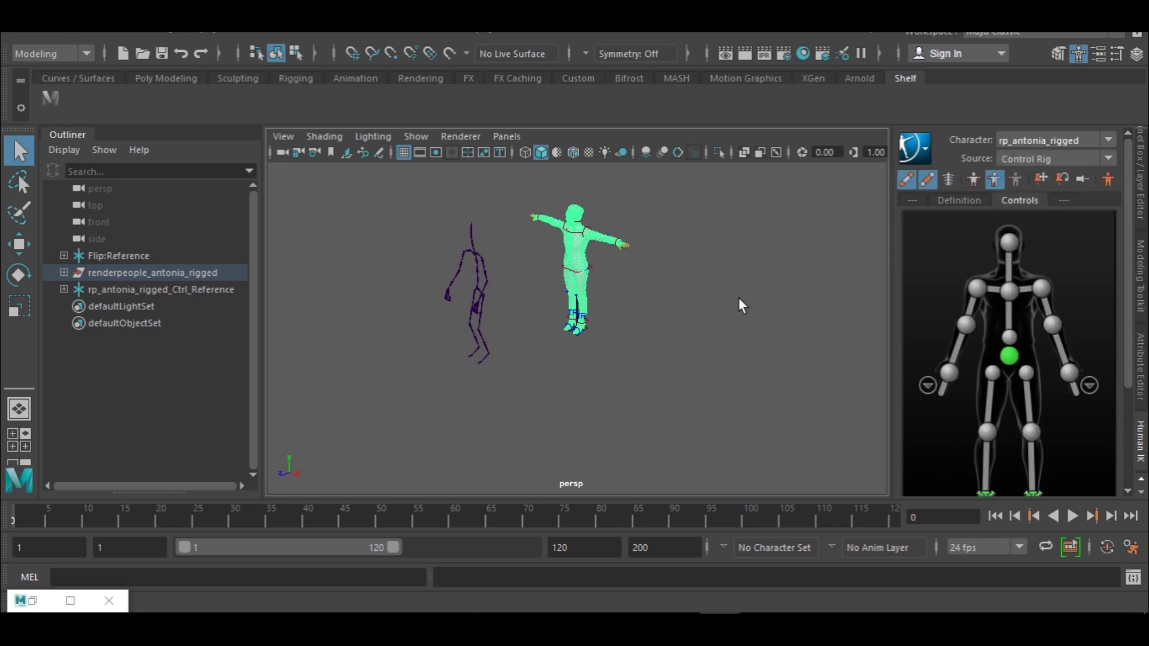
{"action": "left_click", "coordinate": [1058, 157]}
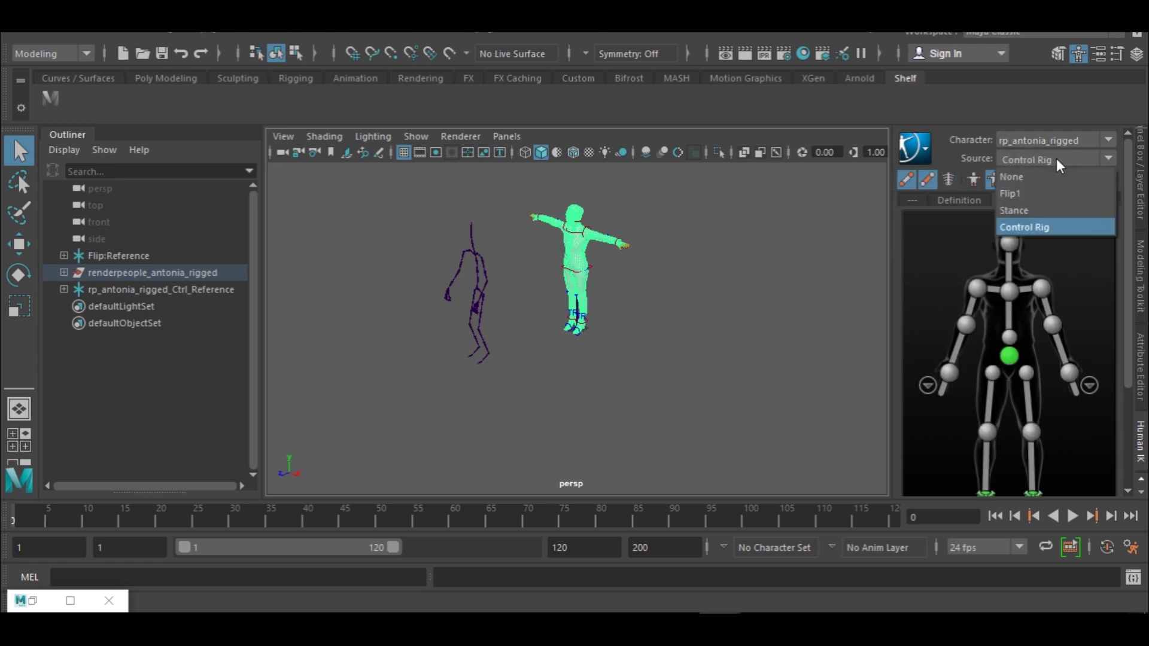
{"action": "left_click", "coordinate": [1039, 199]}
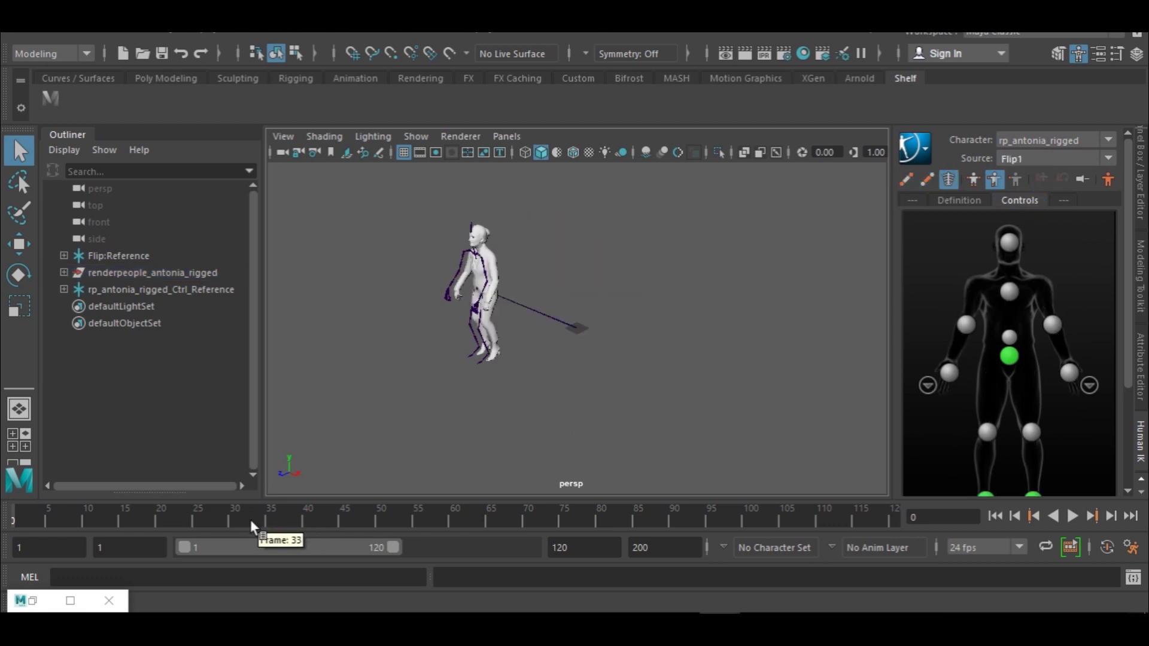
Play and stop the Flip animation on Antonia
{"action": "key", "text": "alt+v"}
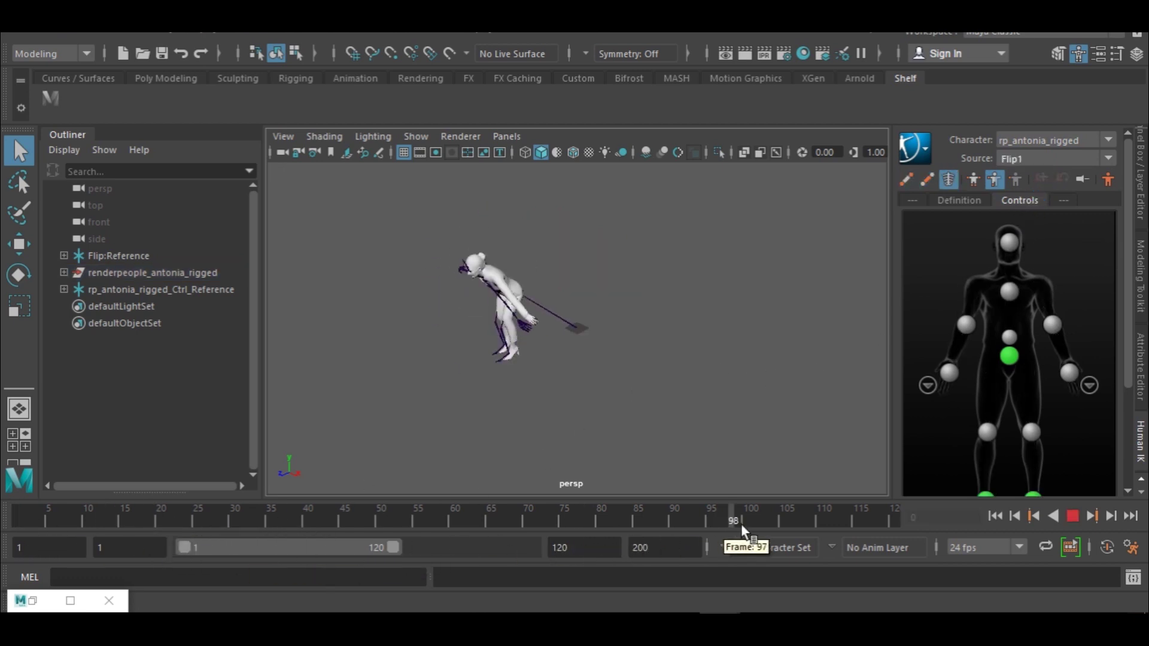
{"action": "key", "text": "shift+alt+v"}
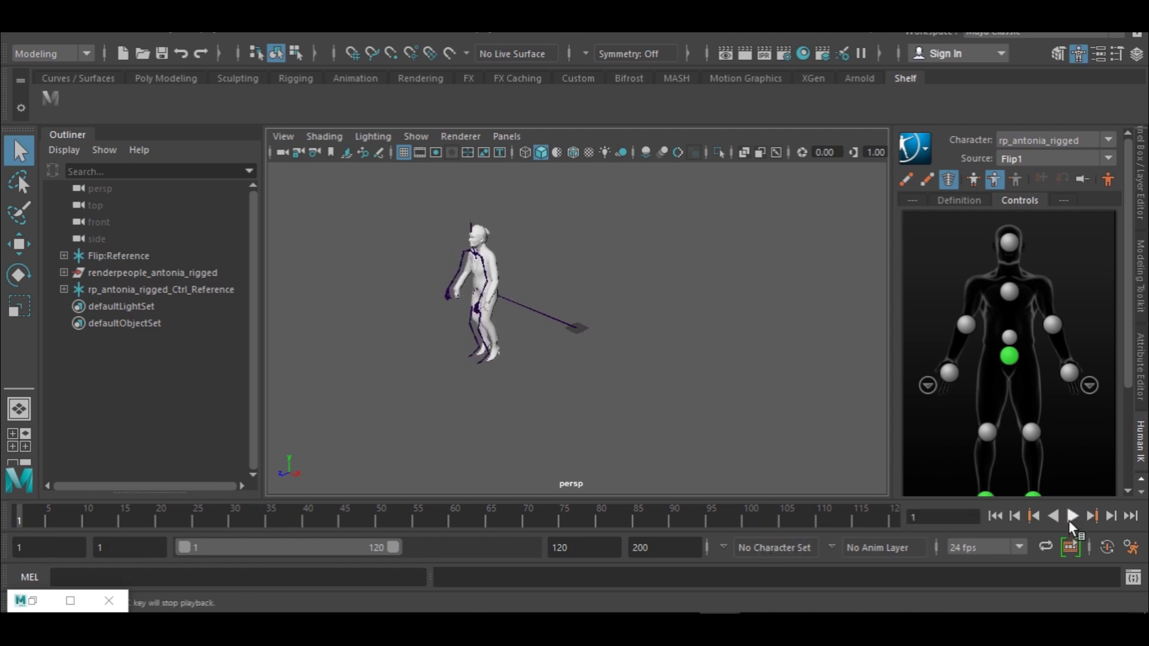
{"action": "left_click", "coordinate": [1069, 519]}
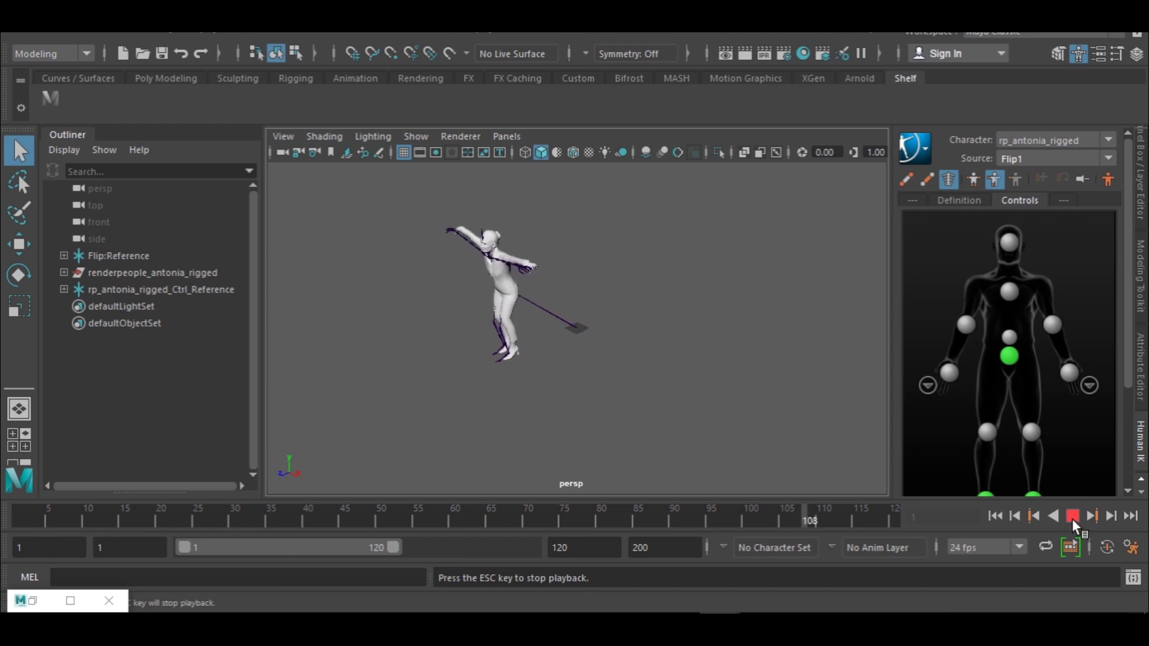
{"action": "left_click", "coordinate": [1071, 519]}
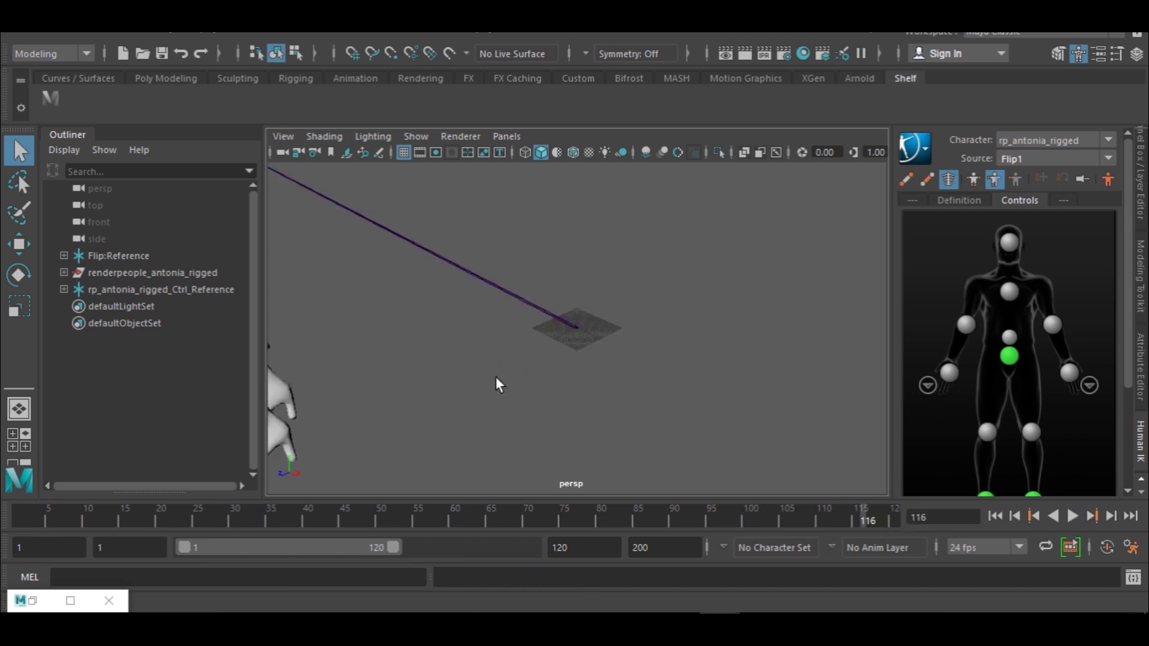
Switch the viewport to textured display and frame the whole character
{"action": "middle_click_drag", "start_coordinate": [476, 401], "coordinate": [681, 361], "text": "alt"}
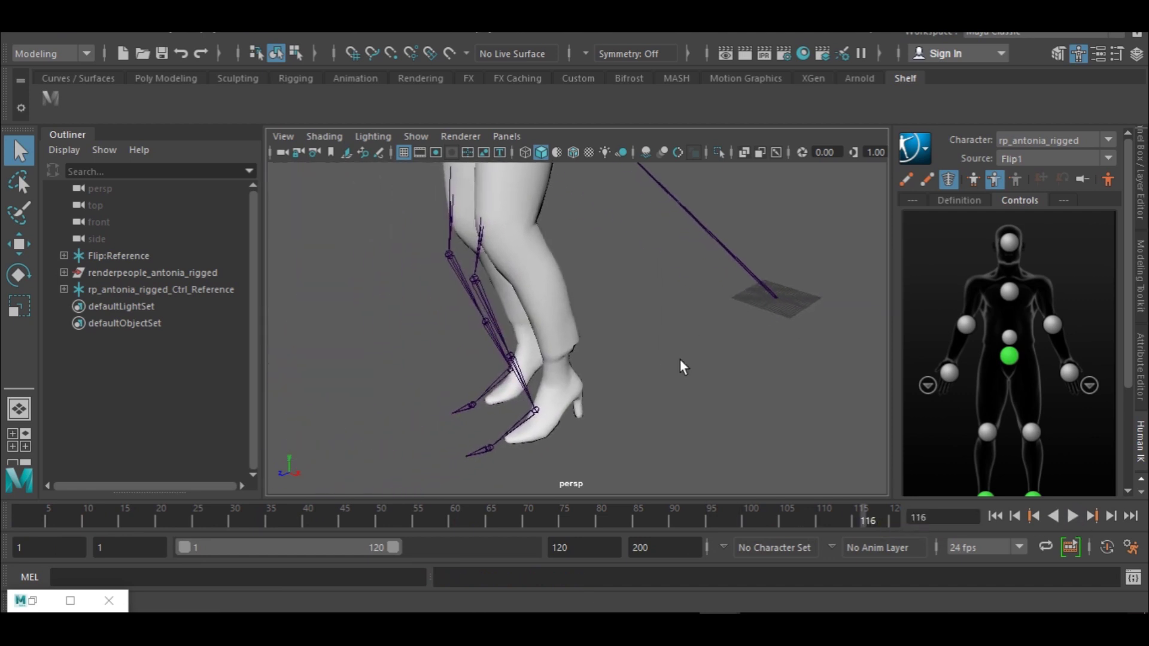
{"action": "left_click", "coordinate": [588, 152]}
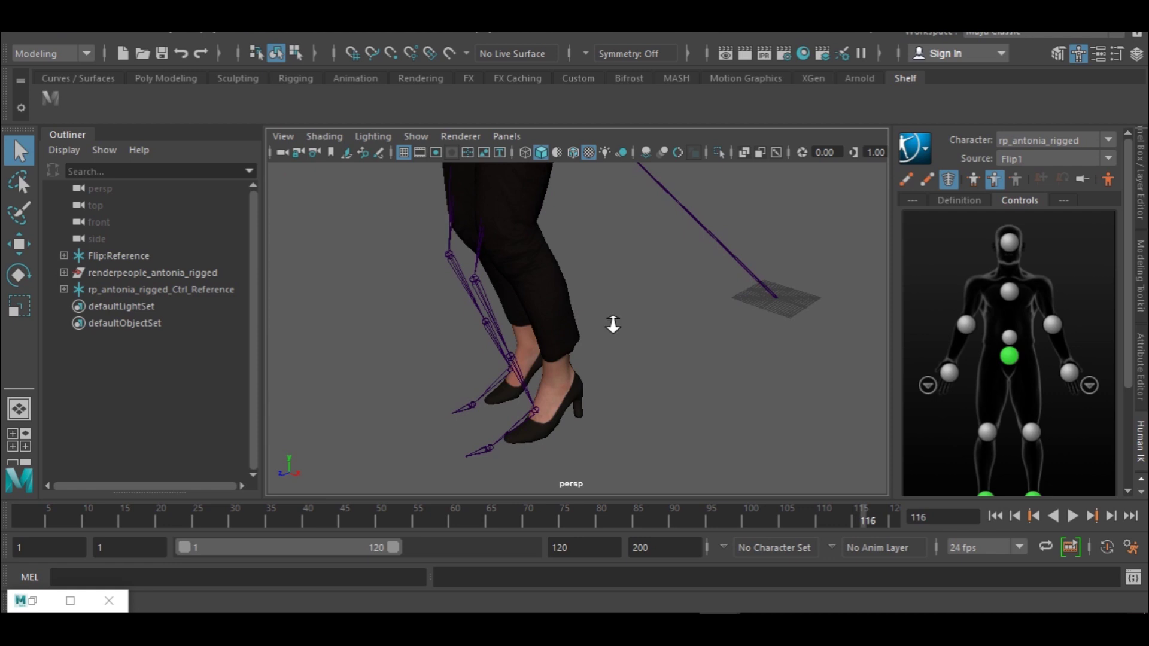
{"action": "right_click_drag", "start_coordinate": [613, 323], "coordinate": [616, 329], "text": "alt"}
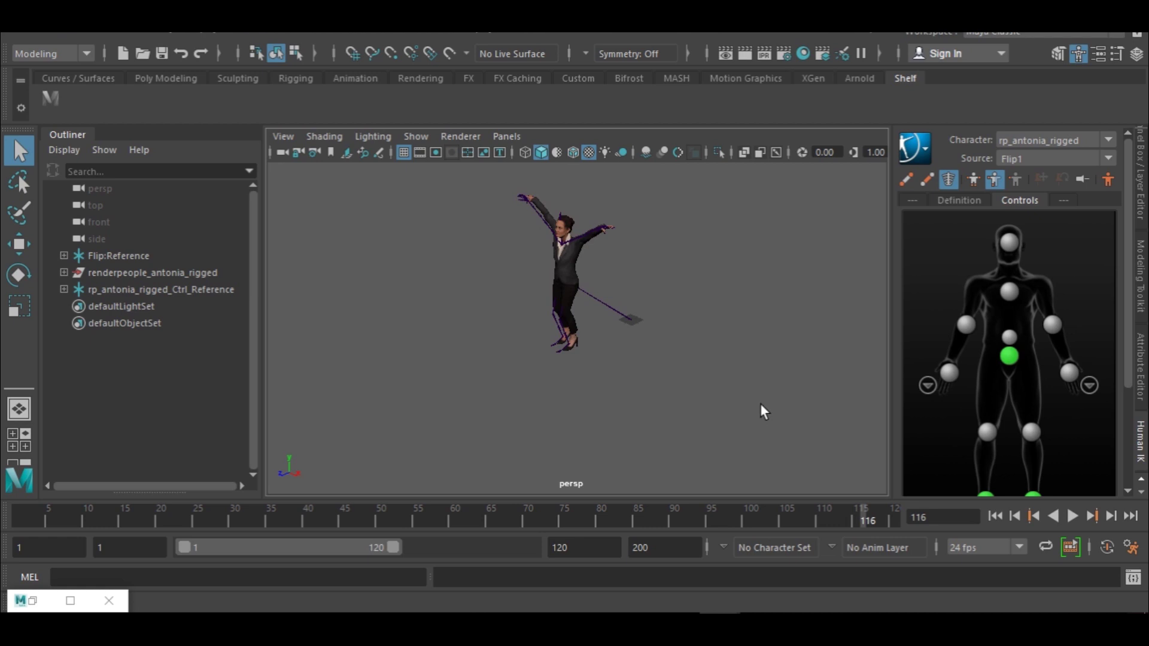
Replay the animation from frame 1, stopping at frame 108
{"action": "left_click", "coordinate": [17, 516]}
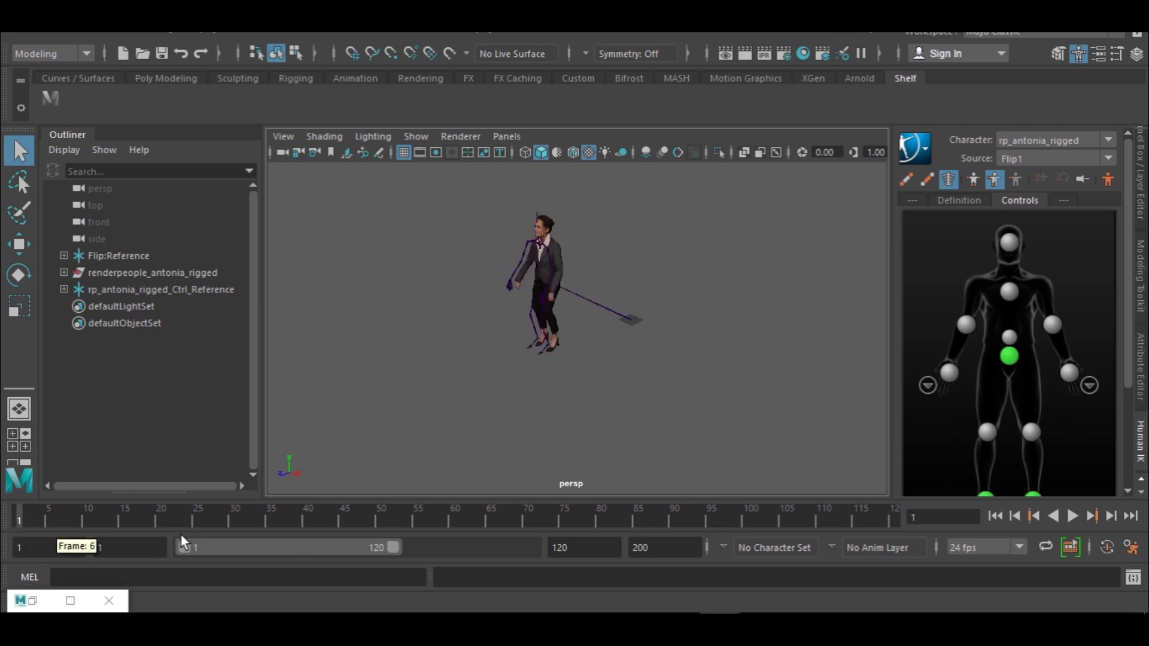
{"action": "left_click", "coordinate": [1069, 517]}
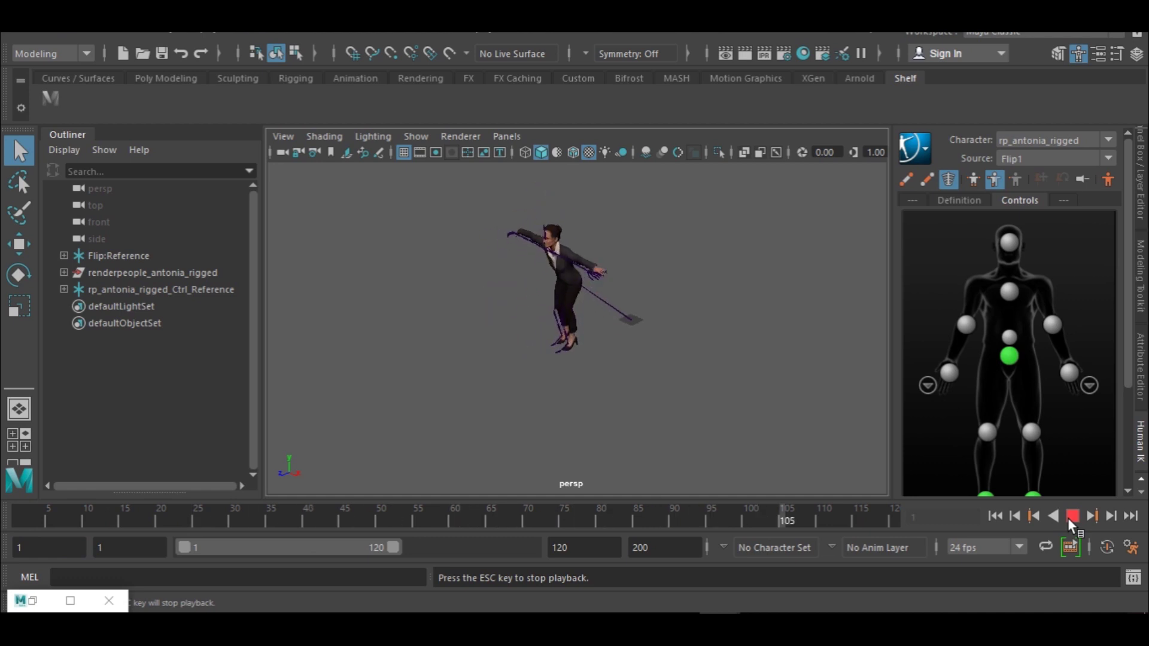
{"action": "left_click", "coordinate": [1068, 517]}
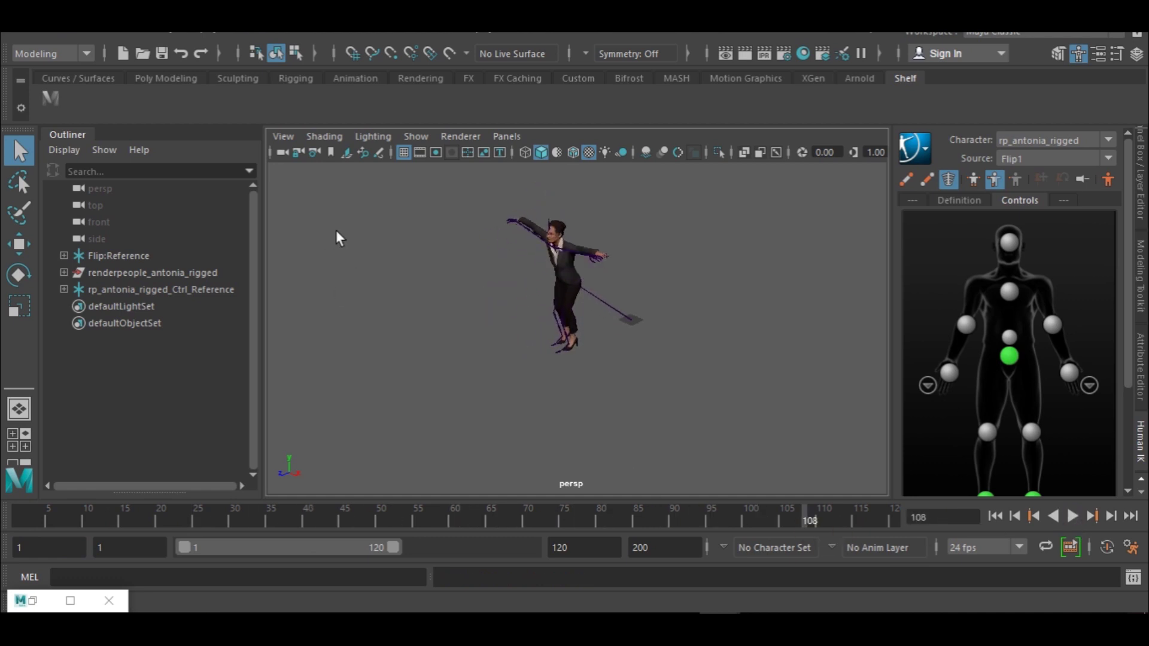
Turn off Show > Joints, replay from the start, and orbit to a closer side view
{"action": "left_click", "coordinate": [405, 137]}
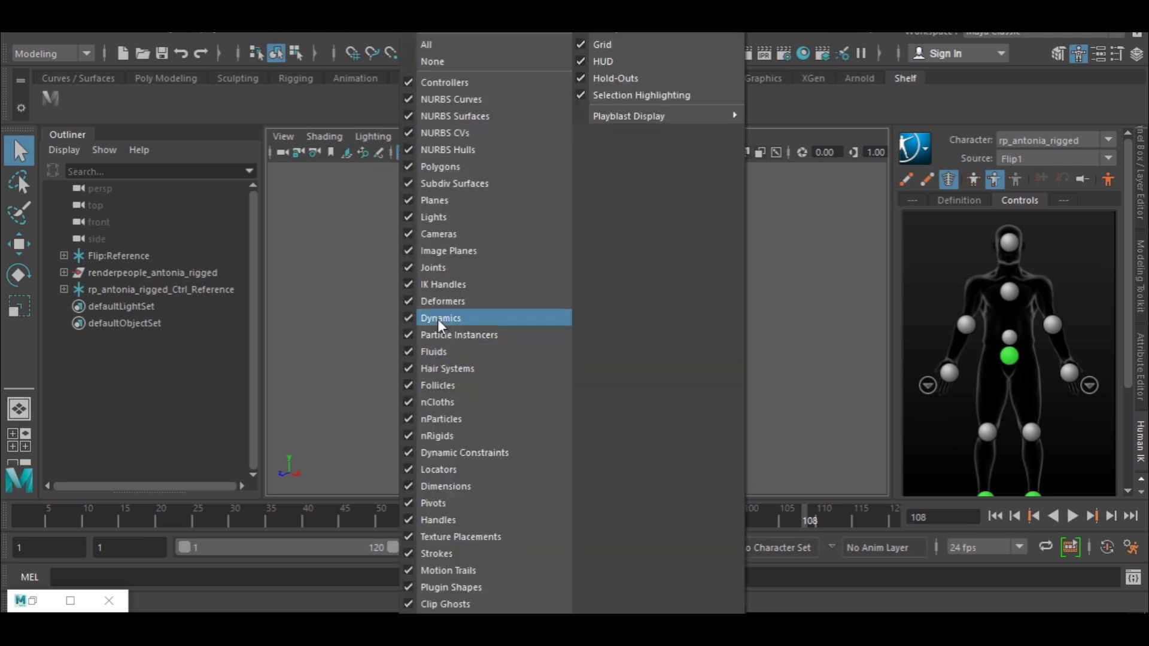
{"action": "left_click", "coordinate": [447, 271]}
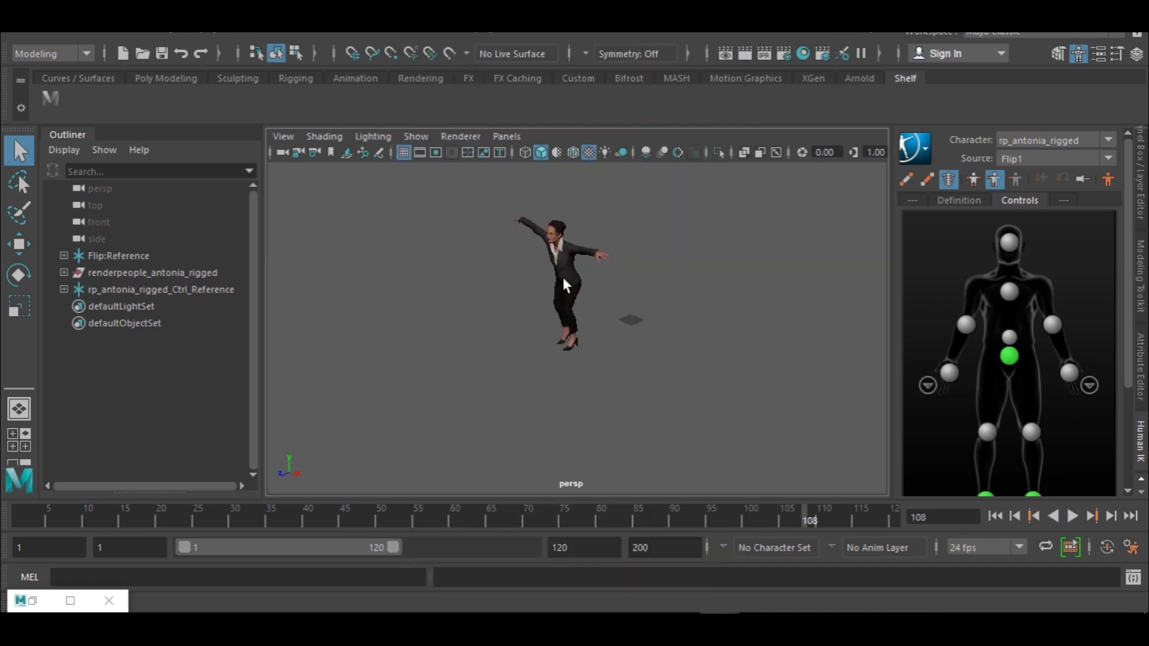
{"action": "left_click", "coordinate": [995, 516]}
{"action": "left_click", "coordinate": [1072, 519]}
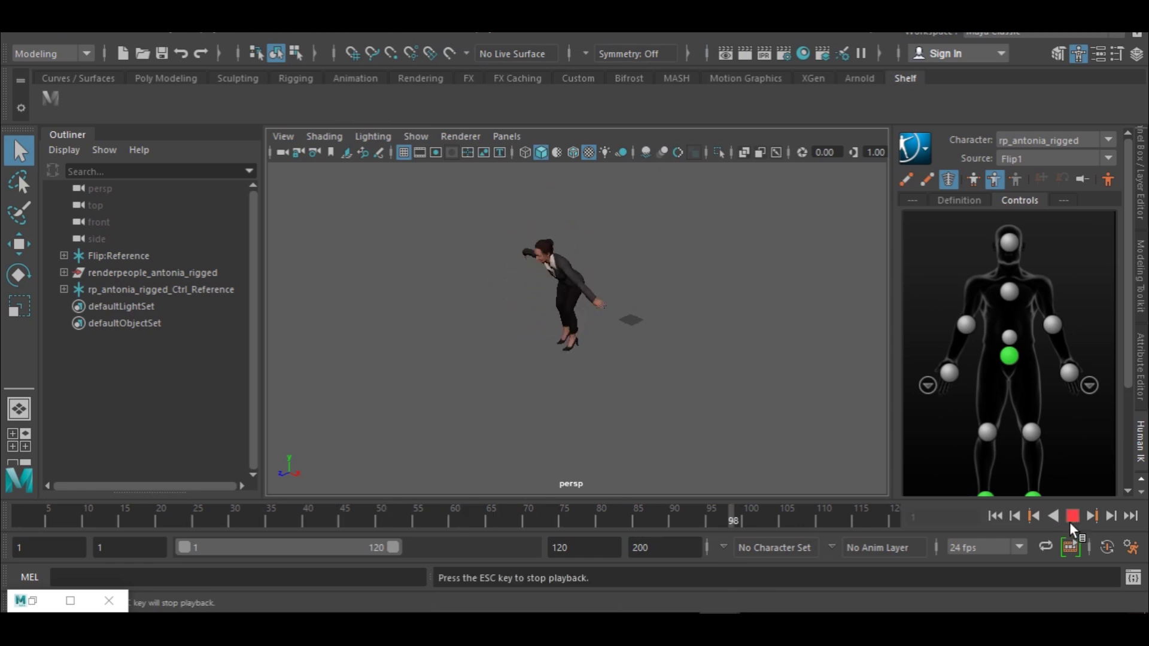
{"action": "key", "text": "Escape"}
{"action": "scroll", "coordinate": [562, 257], "scroll_direction": "up", "scroll_amount": 3}
{"action": "left_click_drag", "start_coordinate": [562, 257], "coordinate": [575, 304], "text": "alt"}
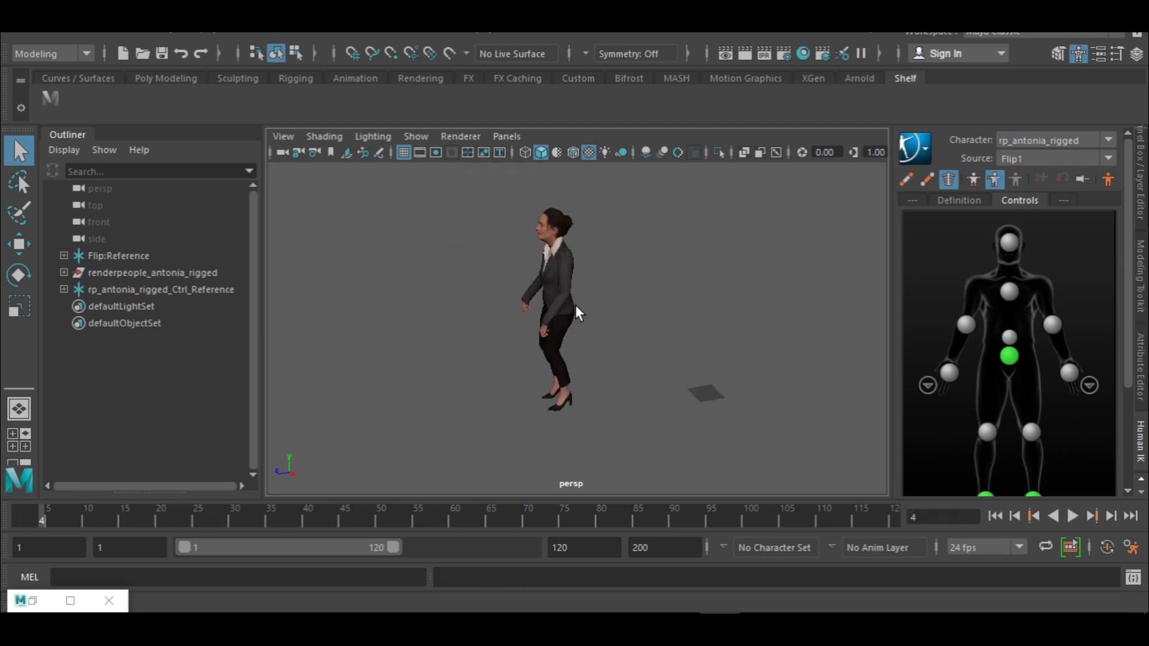